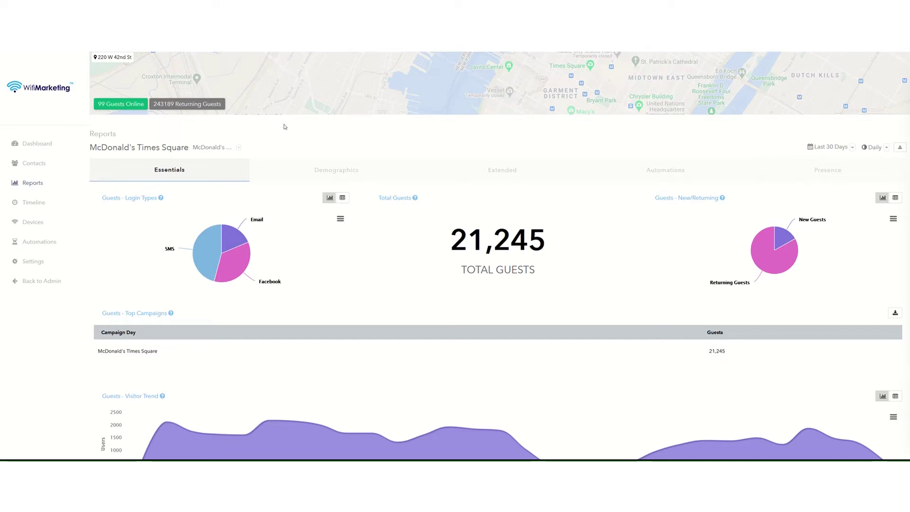
Step: Check the location filter's choices and examine the login types, total guests and new/returning guests figures in the Essentials report
click(238, 149)
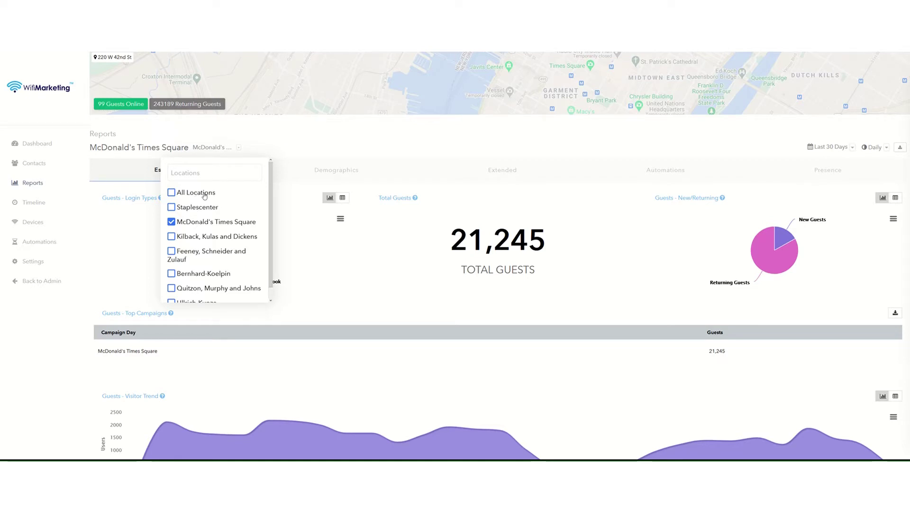
click(255, 145)
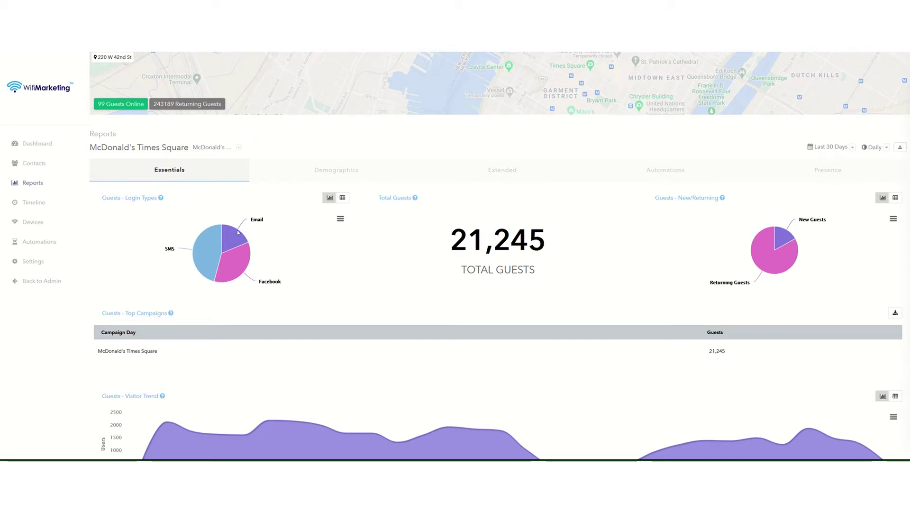
mouse_move(214, 247)
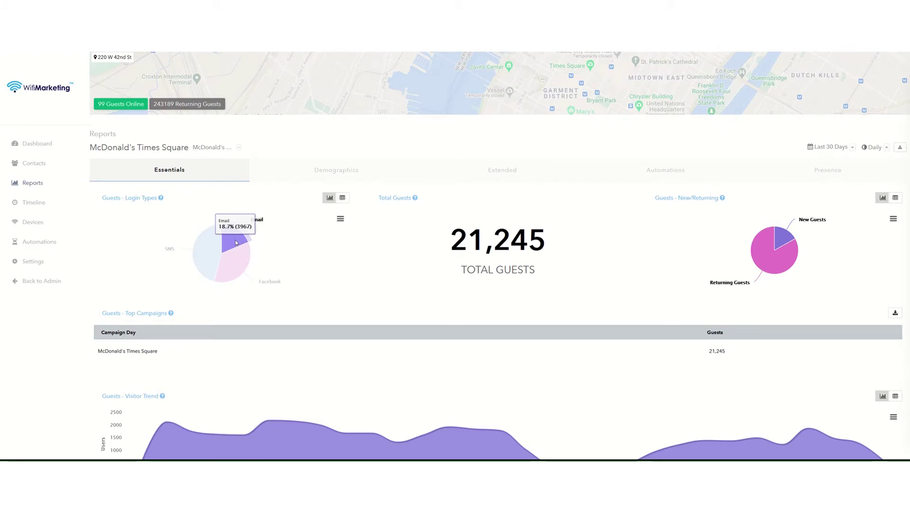
mouse_move(233, 264)
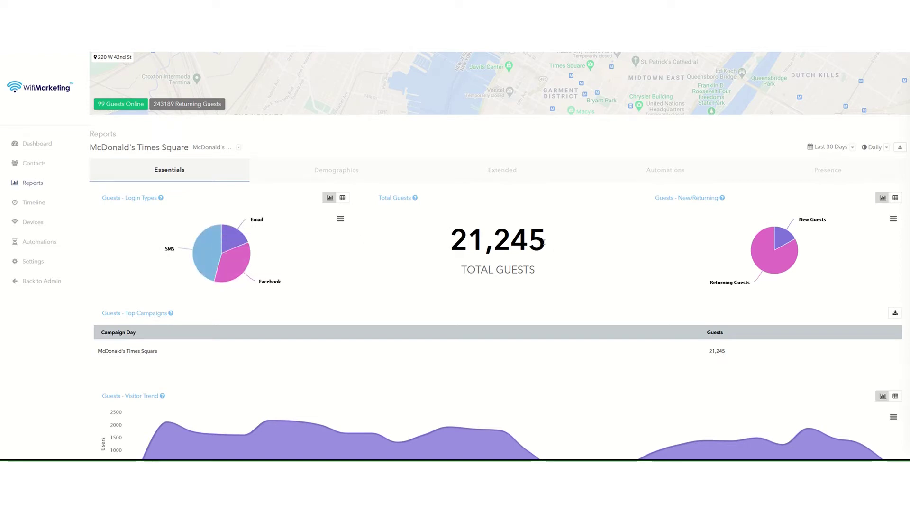
drag(544, 242, 448, 242)
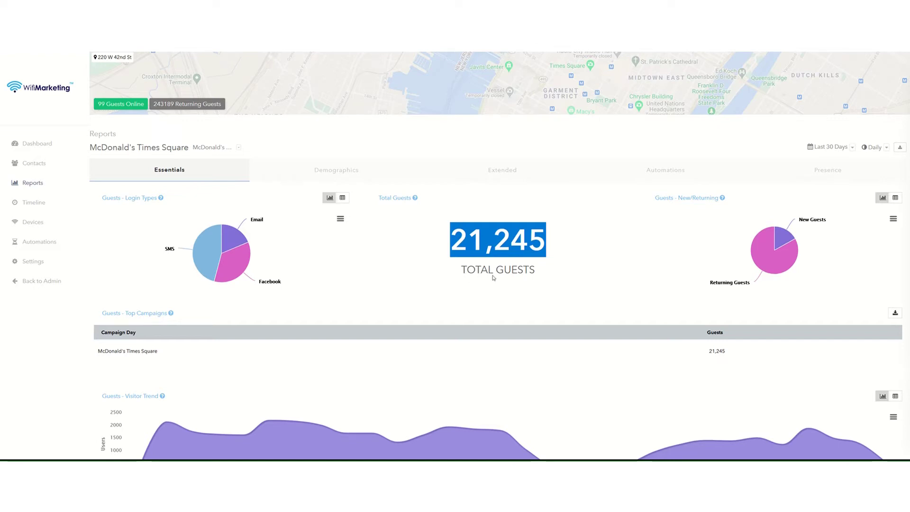
mouse_move(776, 259)
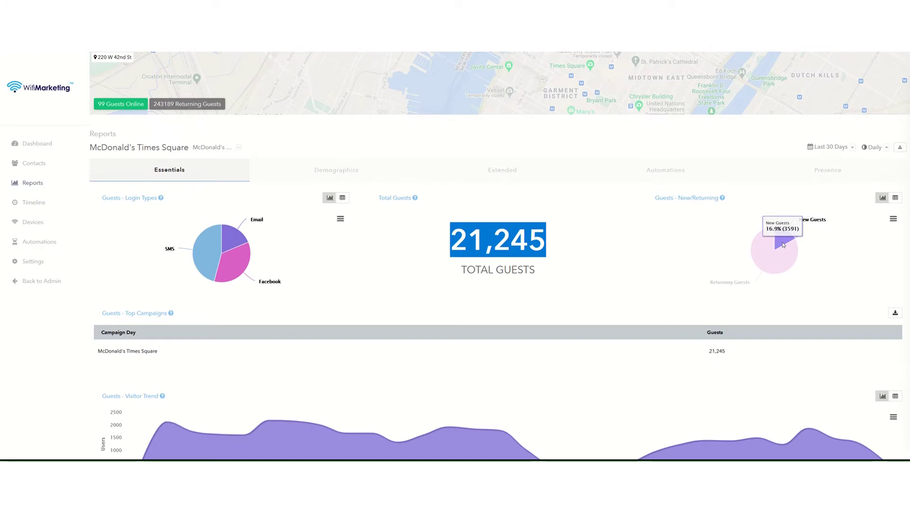
Step: Examine the guests' Visitor Trend and Usage Stats charts in the Essentials report
scroll(409, 283, down, 2)
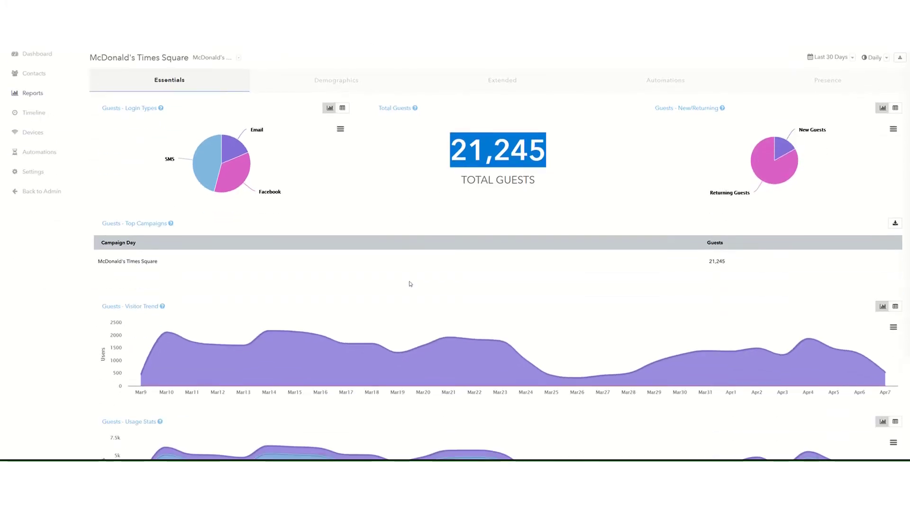
mouse_move(345, 348)
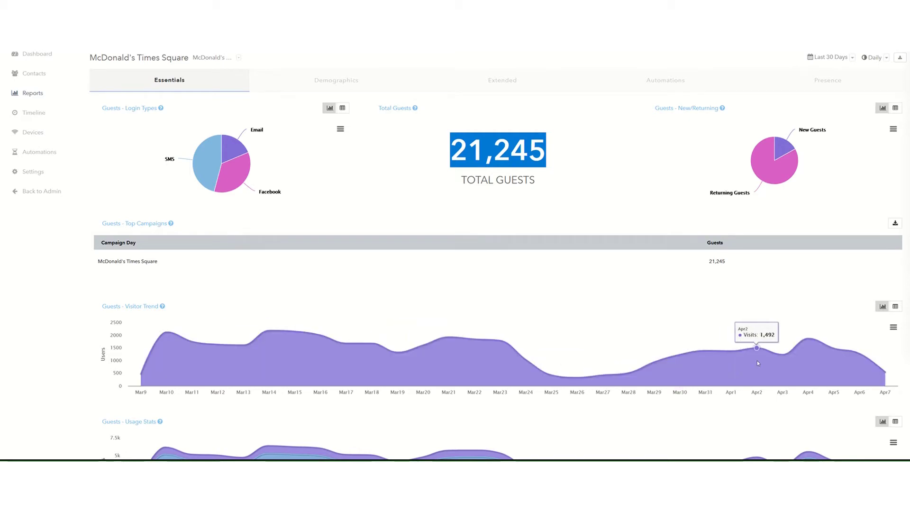
scroll(349, 319, down, 2)
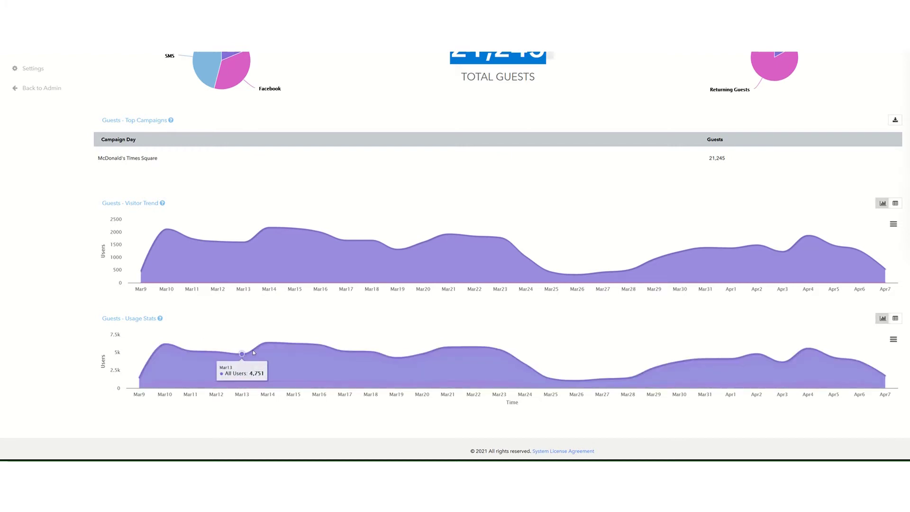
scroll(253, 350, up, 5)
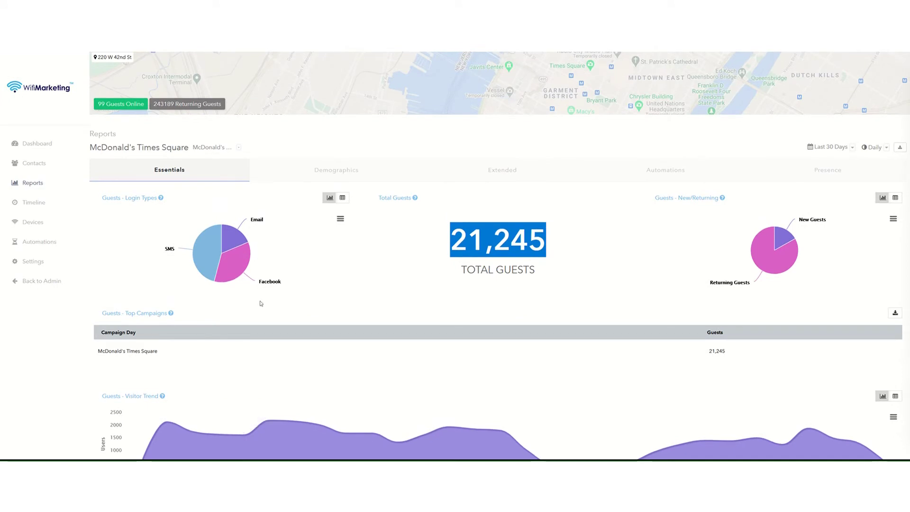
Step: Open the Demographics report and examine the guests' email domain and gender breakdowns
click(333, 169)
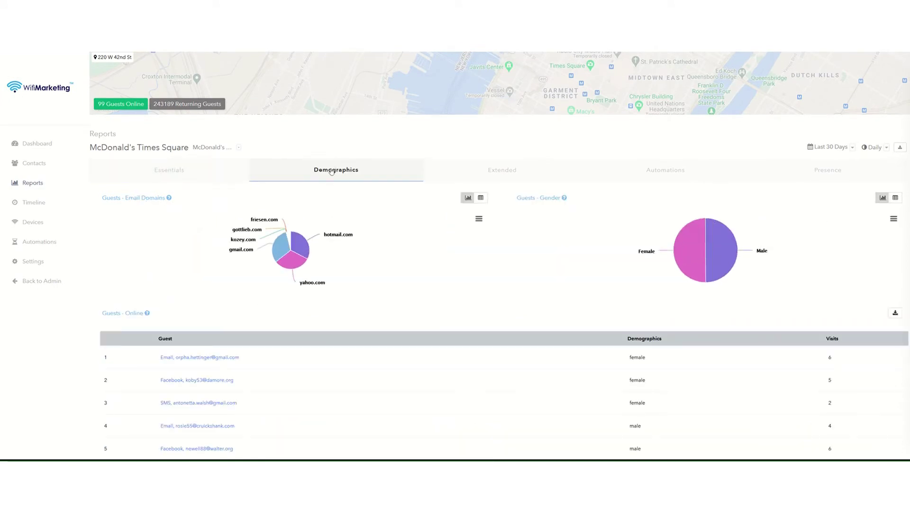
mouse_move(312, 262)
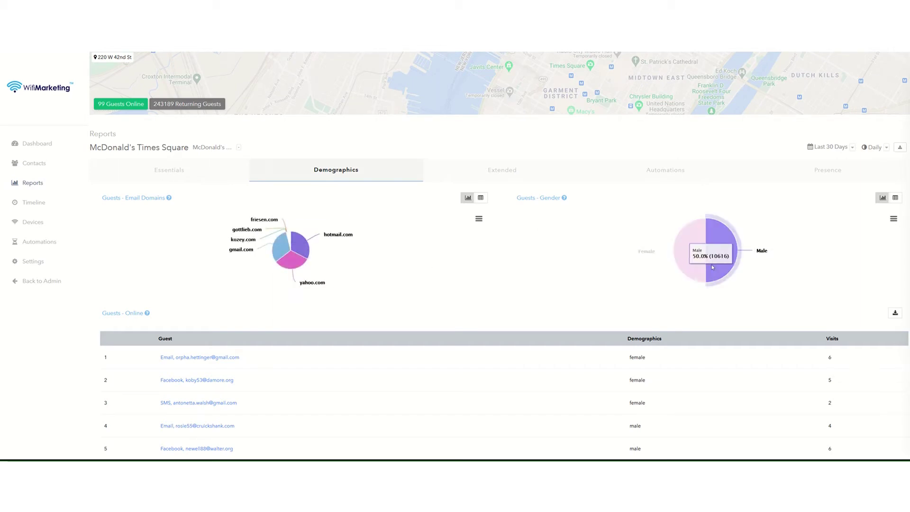
mouse_move(689, 265)
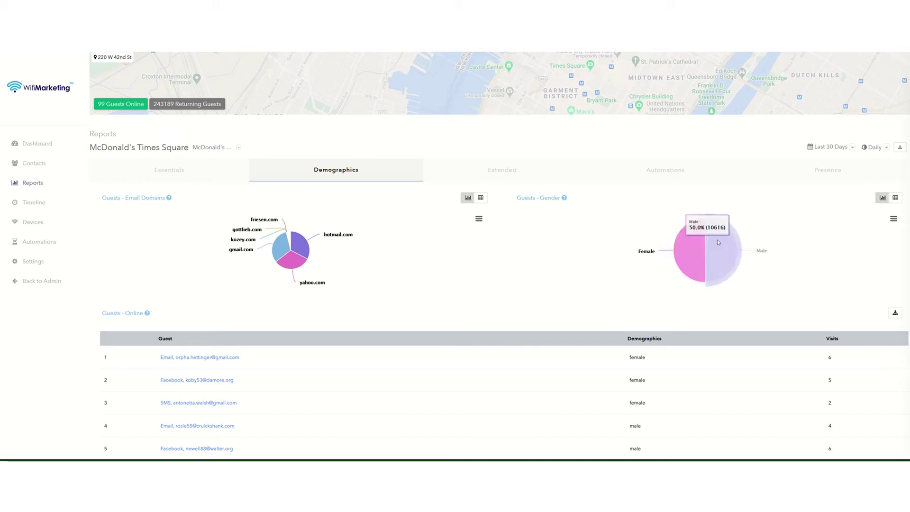
mouse_move(724, 253)
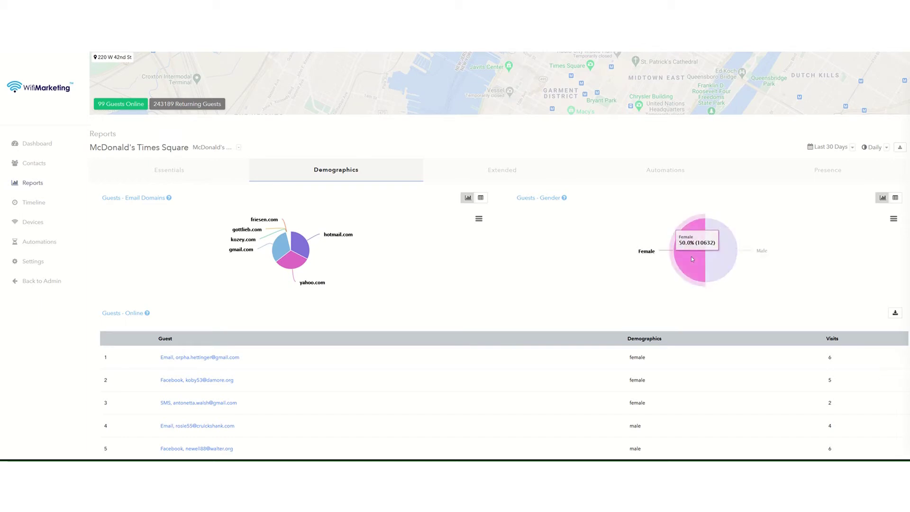
Step: Review the online guests list, the device reports and the Guest Countries breakdown in the Demographics report
scroll(532, 331, down, 4)
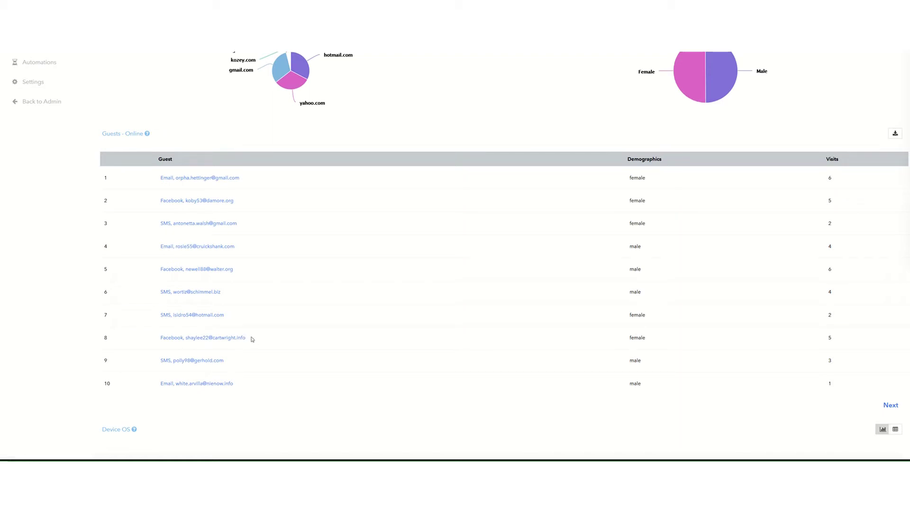
scroll(252, 339, down, 2)
scroll(253, 338, down, 4)
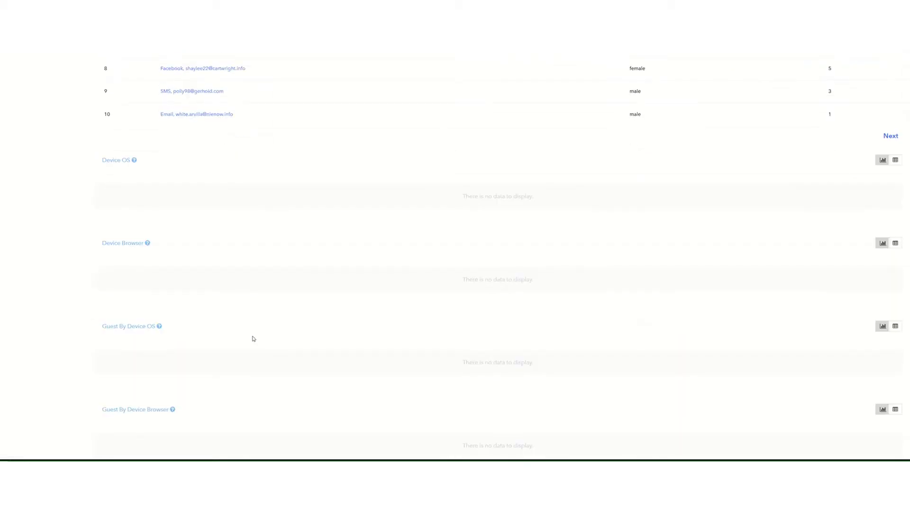
scroll(253, 339, down, 1)
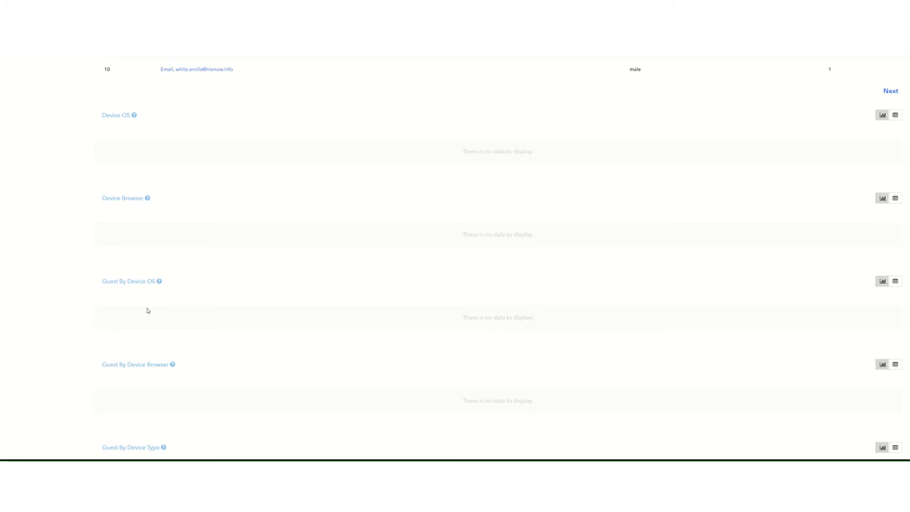
scroll(148, 310, down, 1)
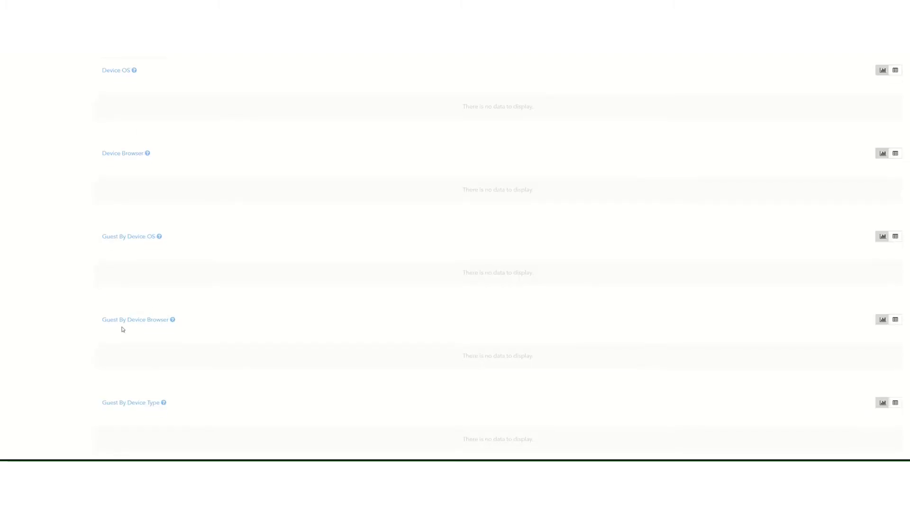
scroll(234, 387, down, 2)
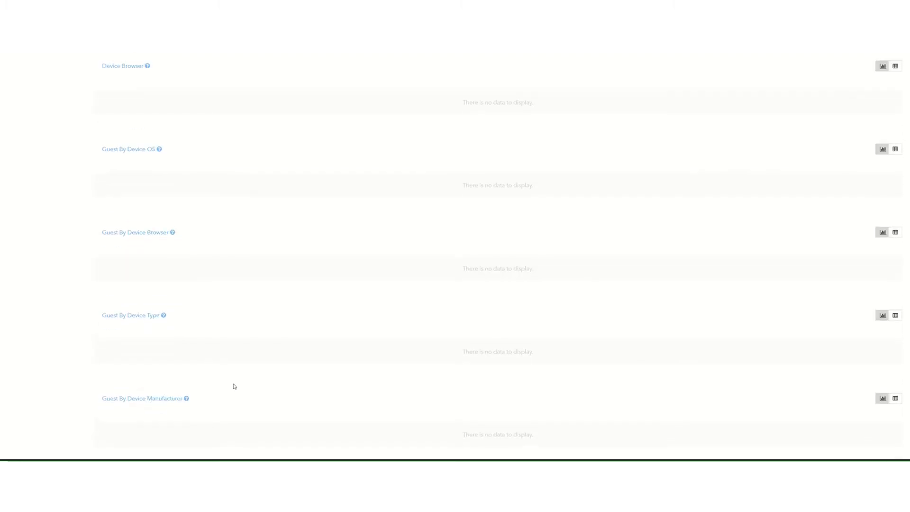
scroll(234, 386, down, 2)
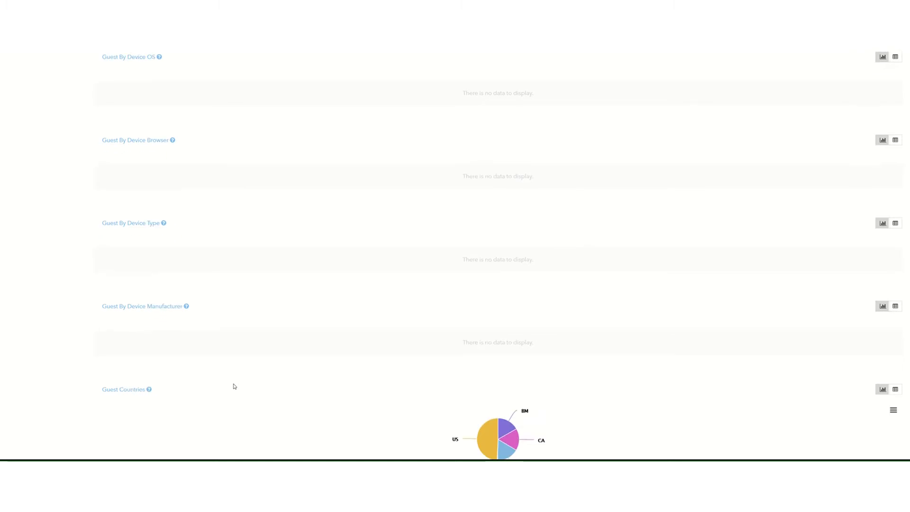
scroll(234, 386, down, 2)
mouse_move(497, 380)
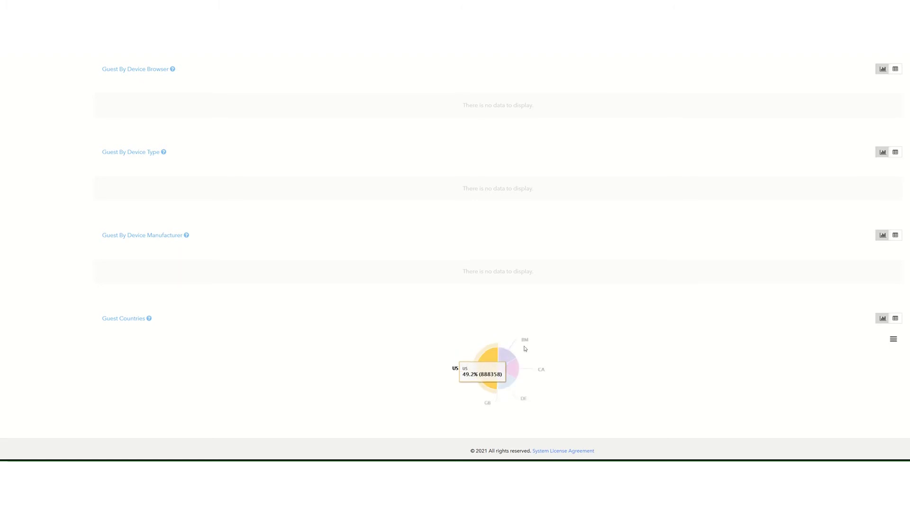
mouse_move(532, 373)
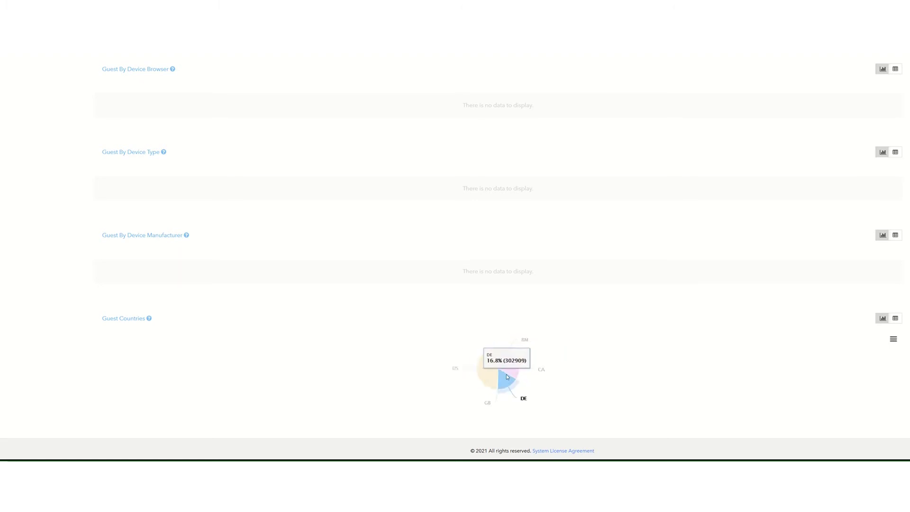
Step: Set the report interval to Monthly and check the available date range options
scroll(421, 381, up, 3)
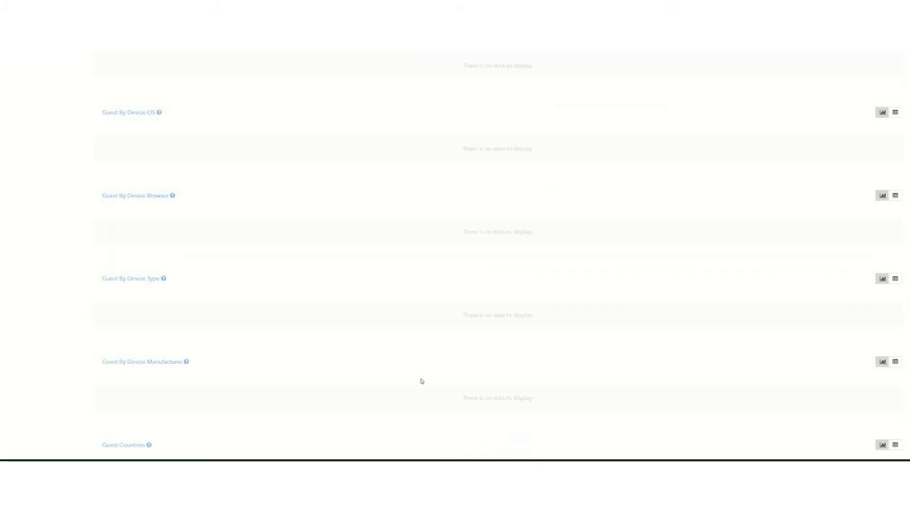
scroll(421, 381, up, 1)
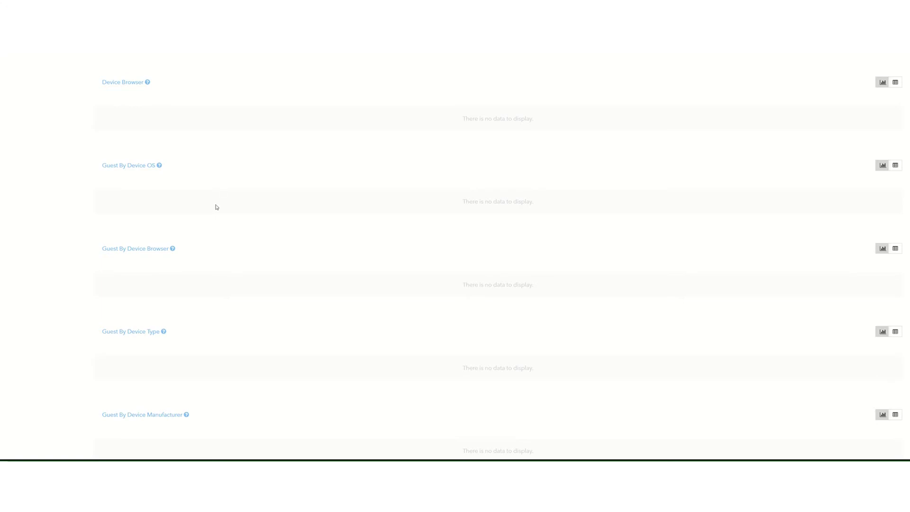
scroll(217, 206, up, 2)
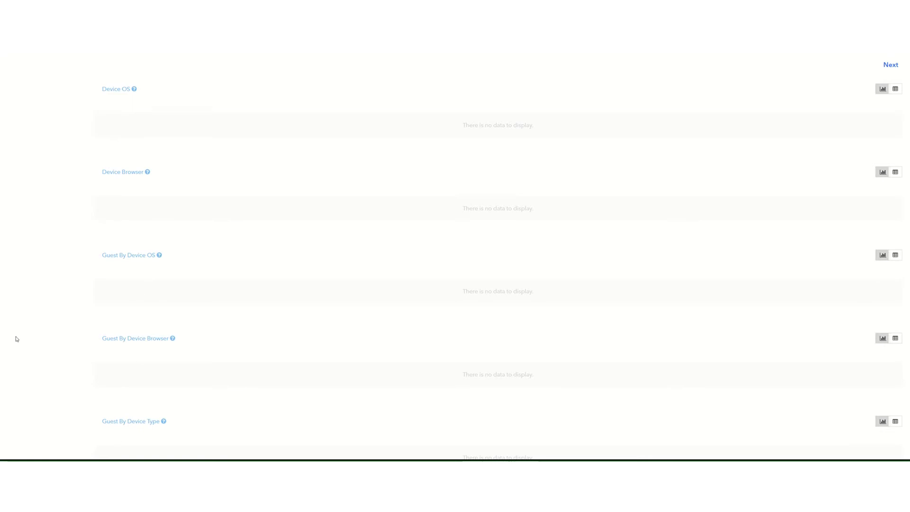
scroll(19, 338, up, 3)
scroll(28, 331, up, 8)
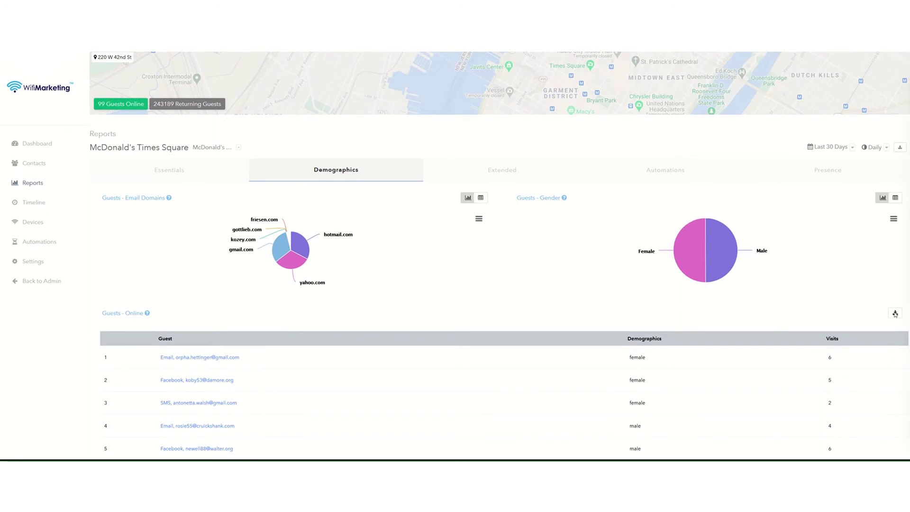
click(885, 150)
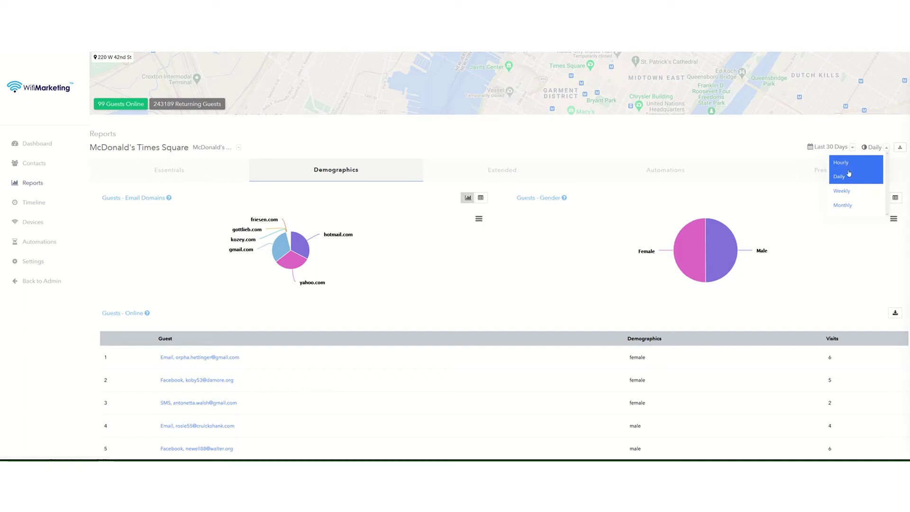
click(846, 205)
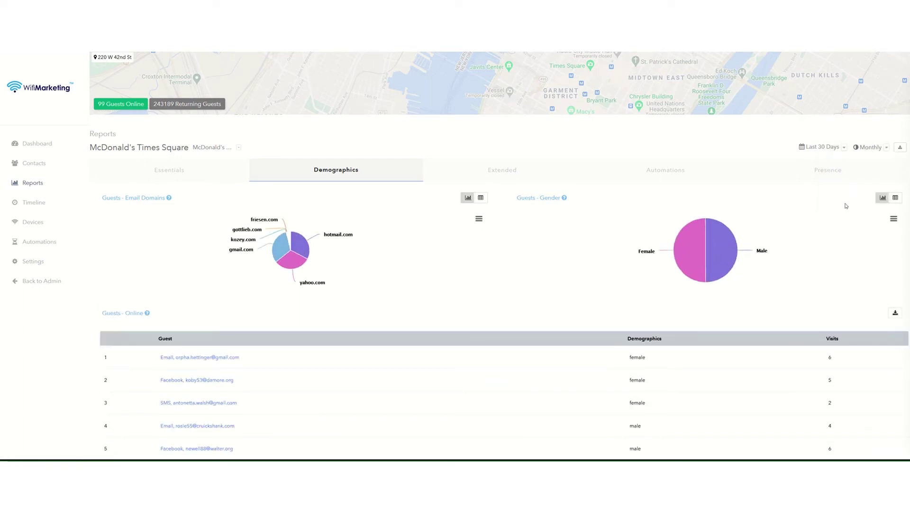
click(845, 147)
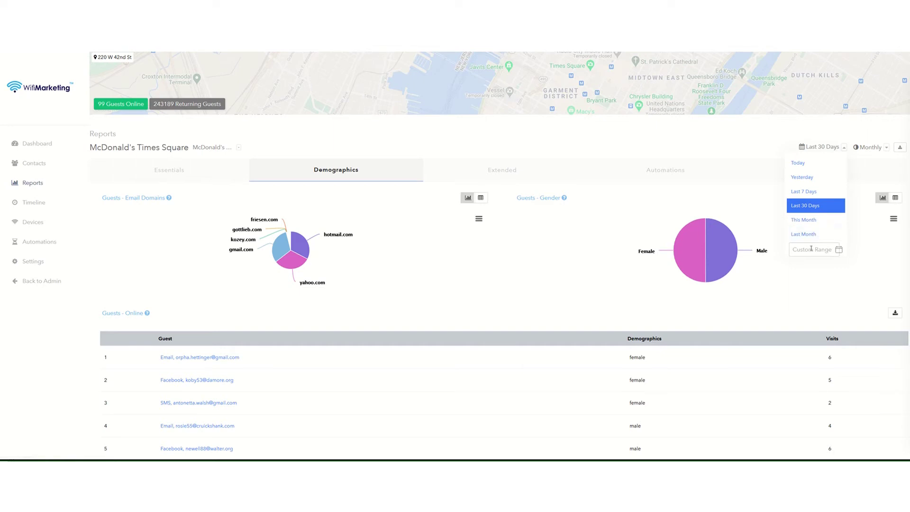
click(498, 146)
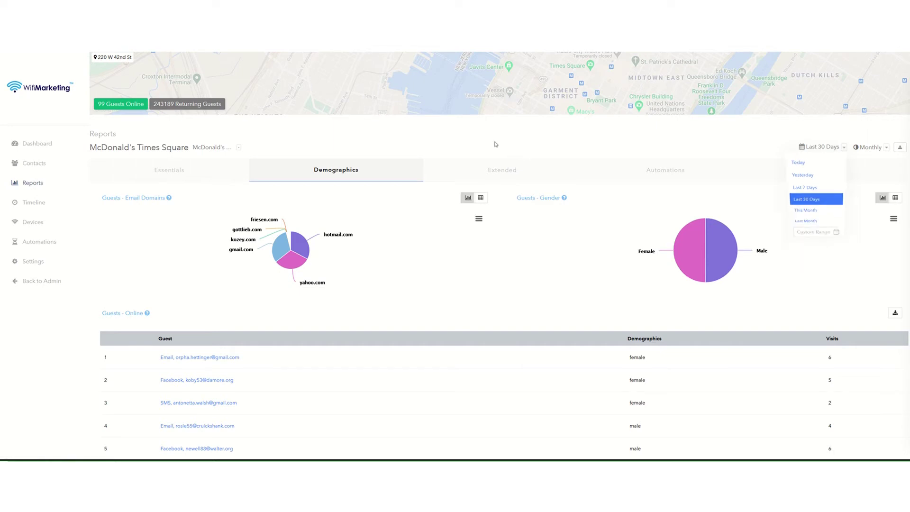
Step: Show the guests' email domains as a table and check the download options of the gender chart
click(481, 198)
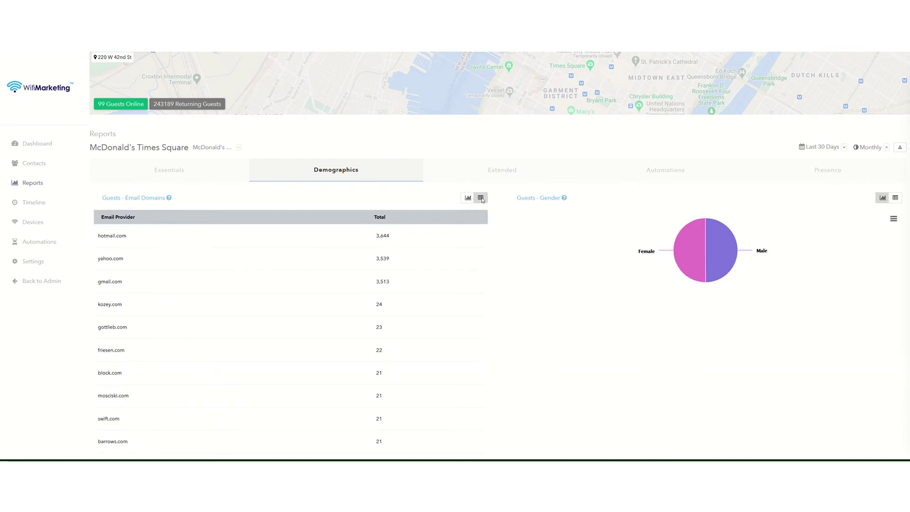
click(467, 198)
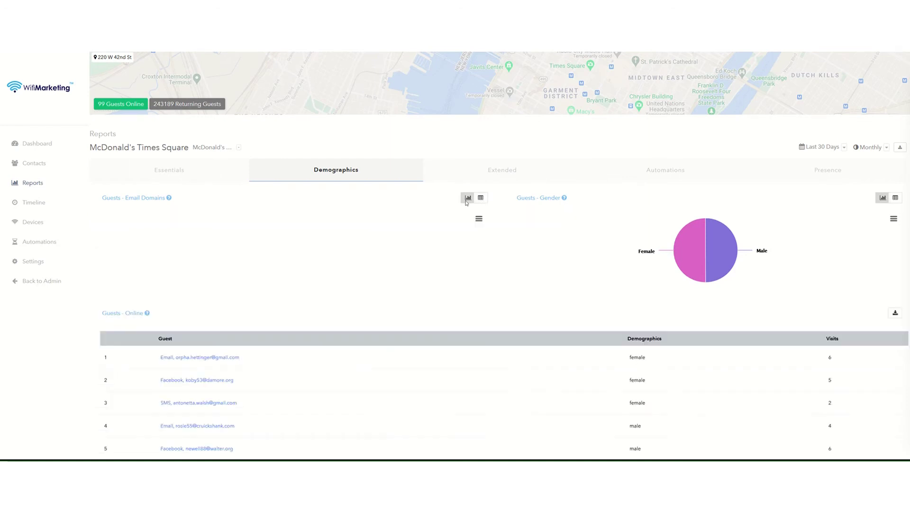
click(481, 198)
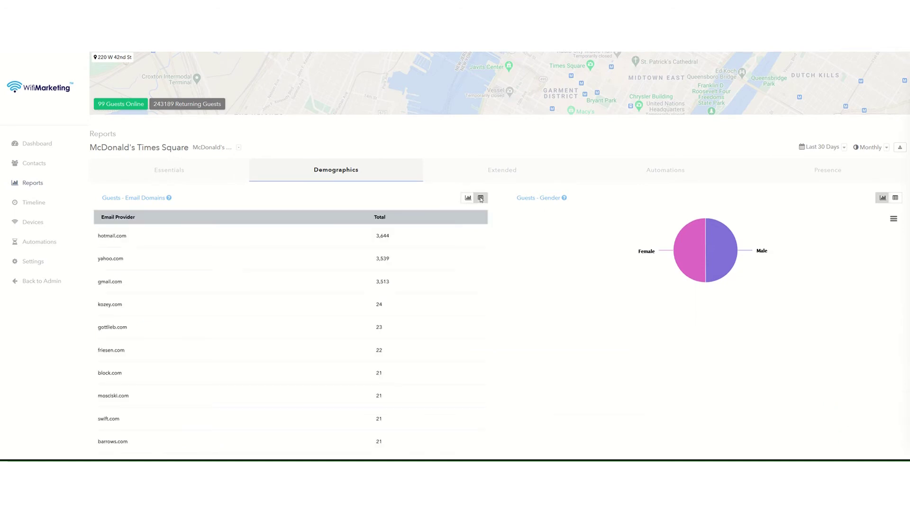
click(894, 220)
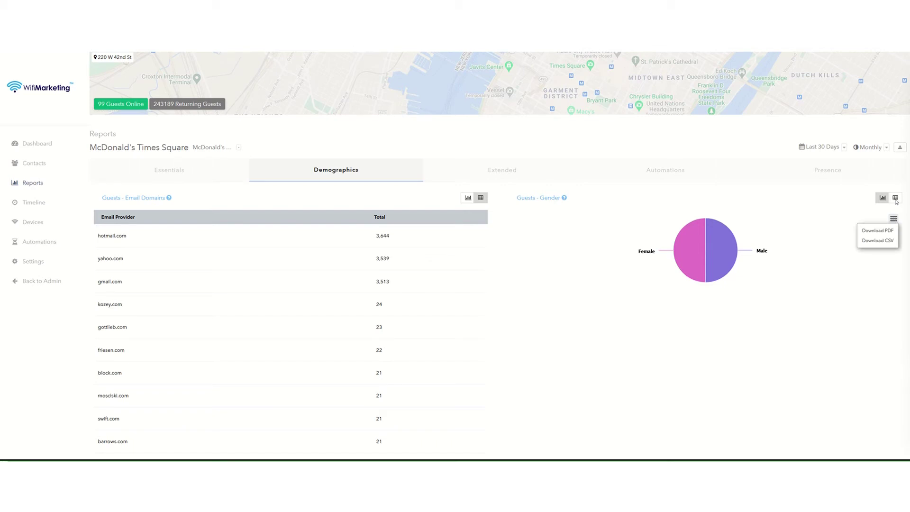
click(894, 218)
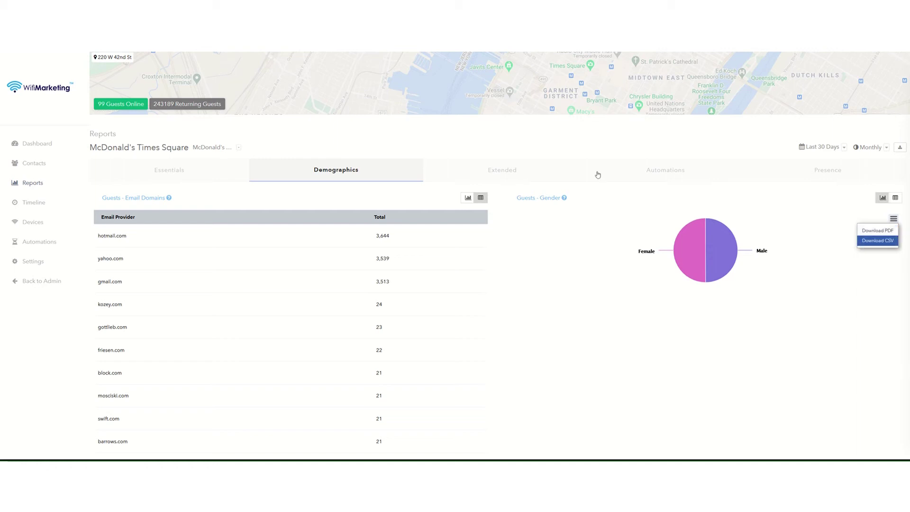
Step: Open the Extended report and review its guest login, location revenue, session time, time spent and bandwidth sections
click(501, 172)
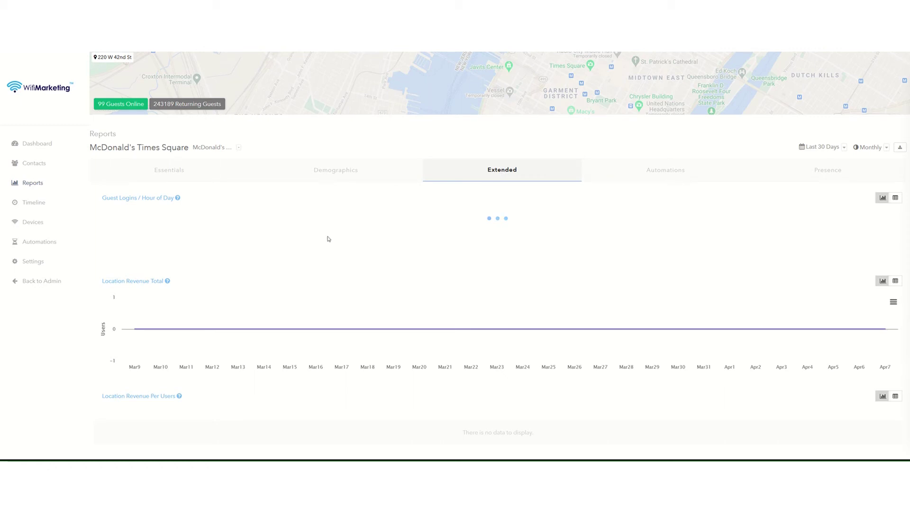
scroll(329, 239, down, 1)
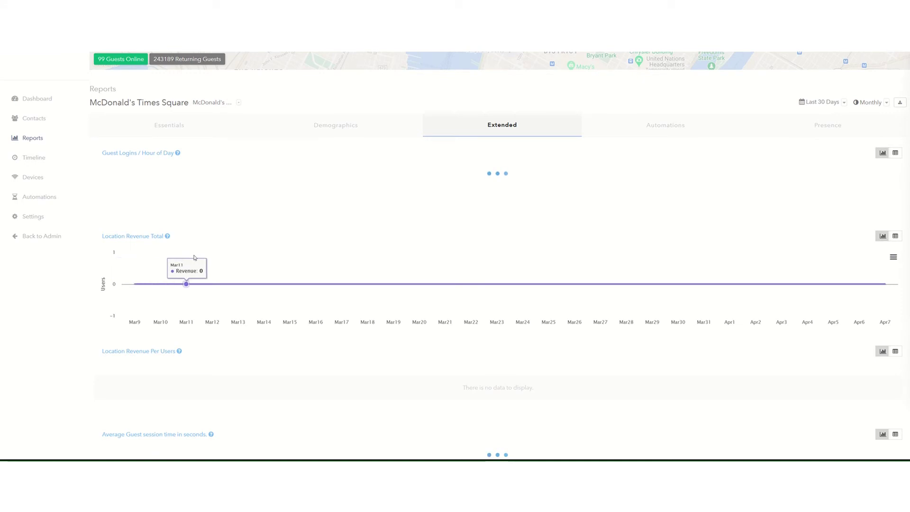
scroll(213, 291, down, 2)
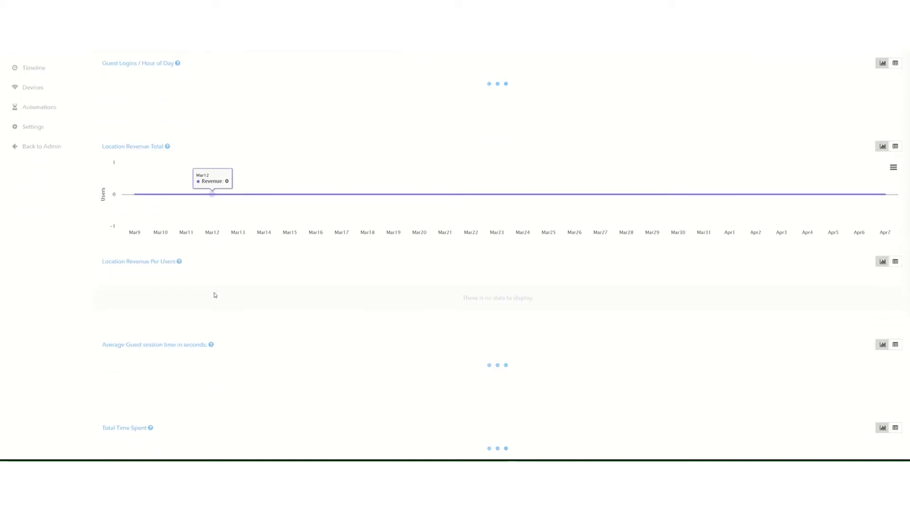
scroll(147, 311, down, 2)
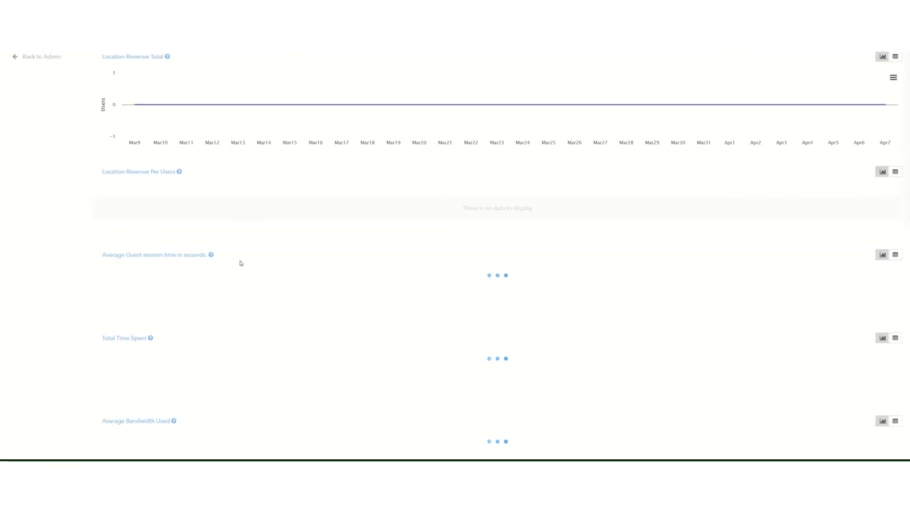
scroll(152, 349, down, 2)
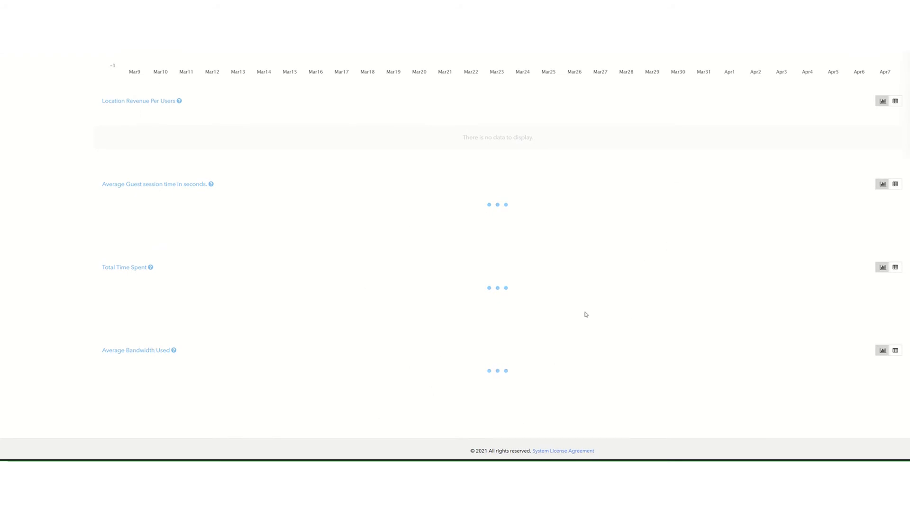
scroll(569, 342, up, 6)
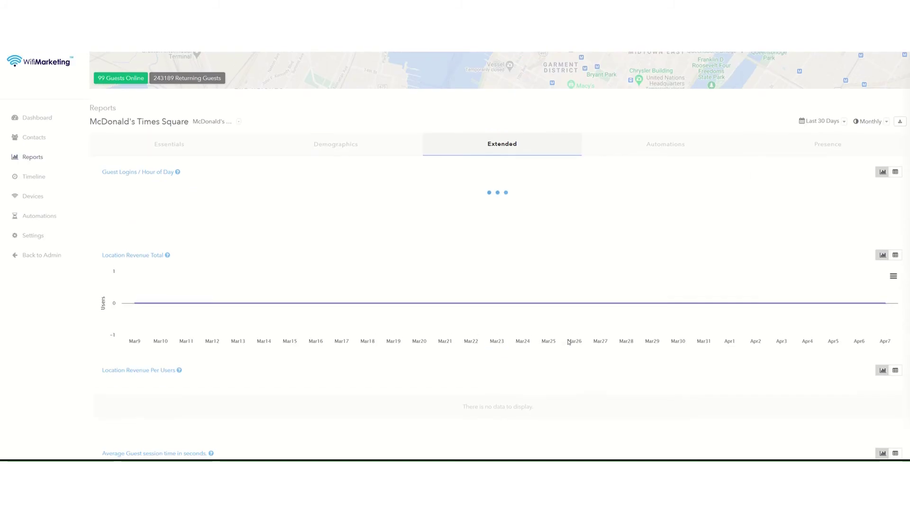
Step: Open the Automations report and examine the Automation Events and Email Events figures and charts
click(657, 171)
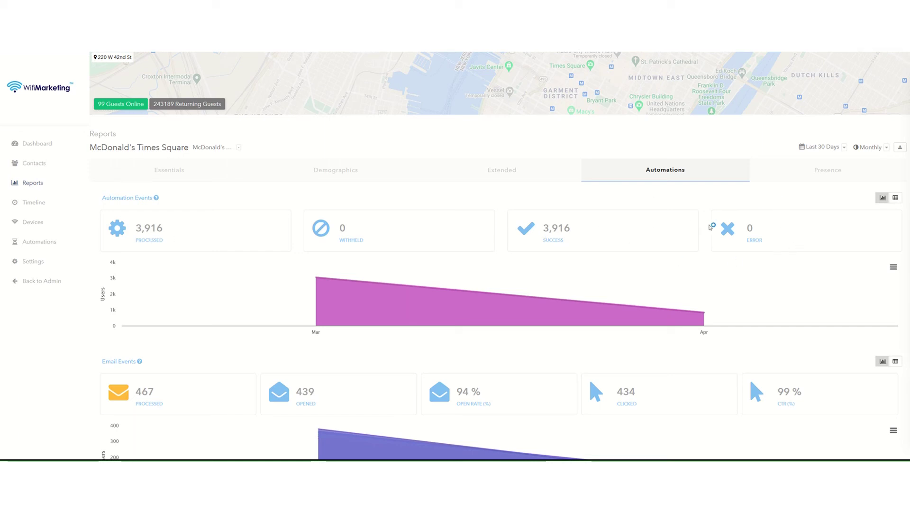
scroll(514, 298, down, 2)
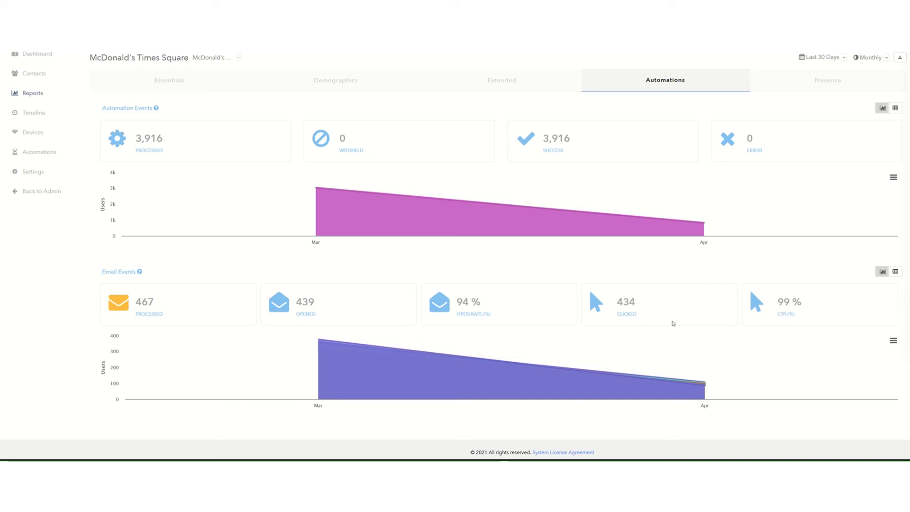
mouse_move(601, 384)
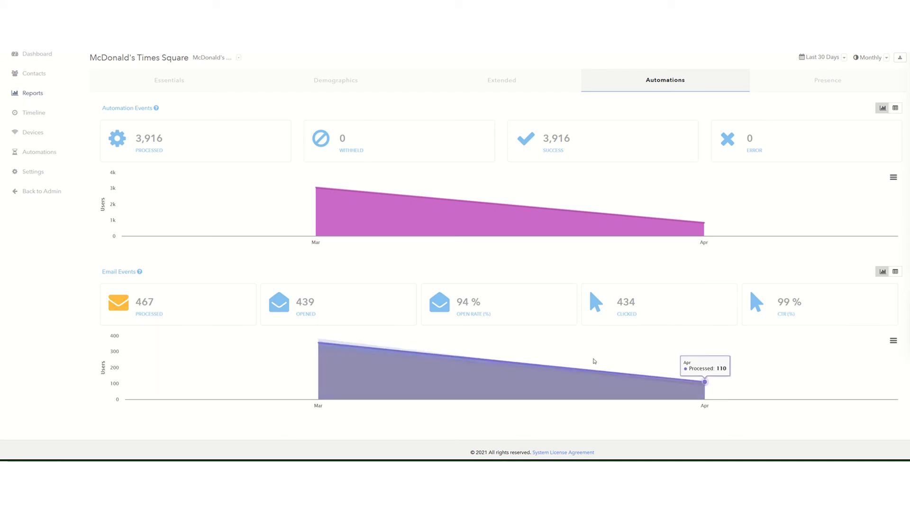
scroll(595, 361, up, 2)
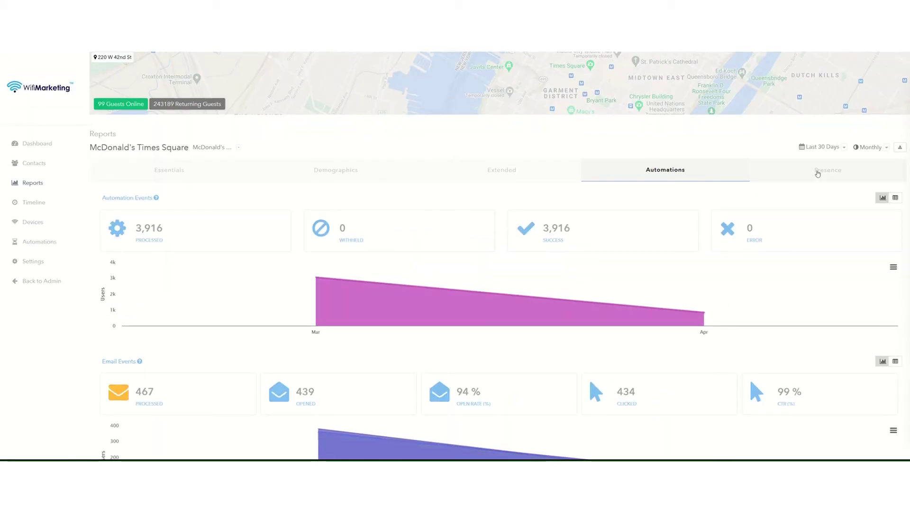
Step: Open the Presence report and examine total guest presence, weekly and daily activity, and the daily and weekday activity heatmaps
click(818, 174)
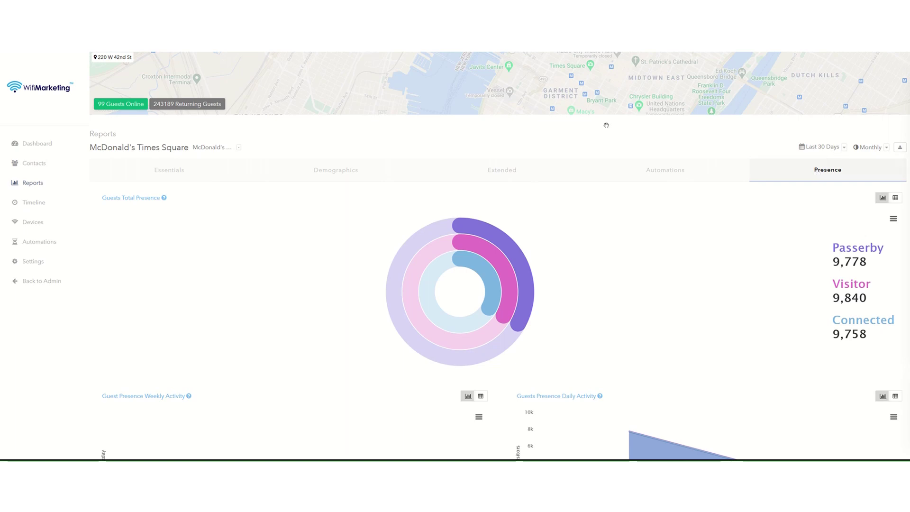
scroll(542, 238, down, 5)
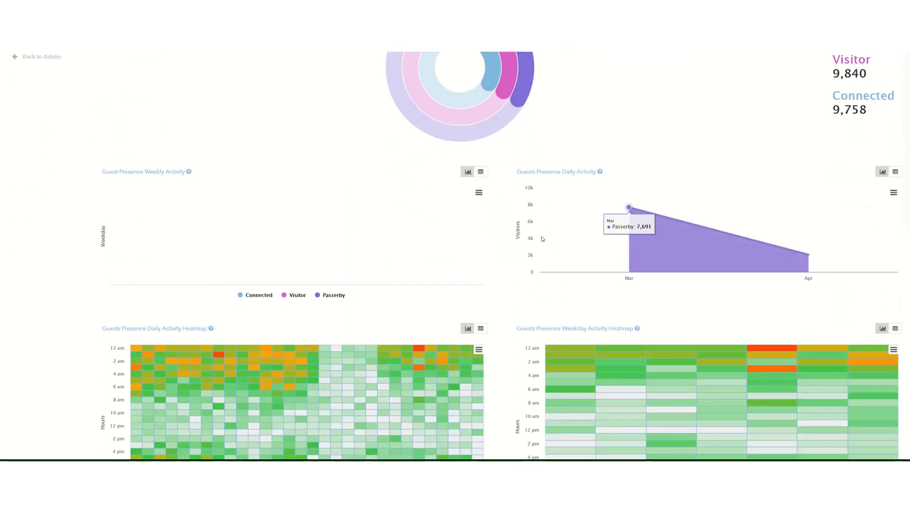
scroll(543, 239, down, 1)
scroll(543, 239, down, 2)
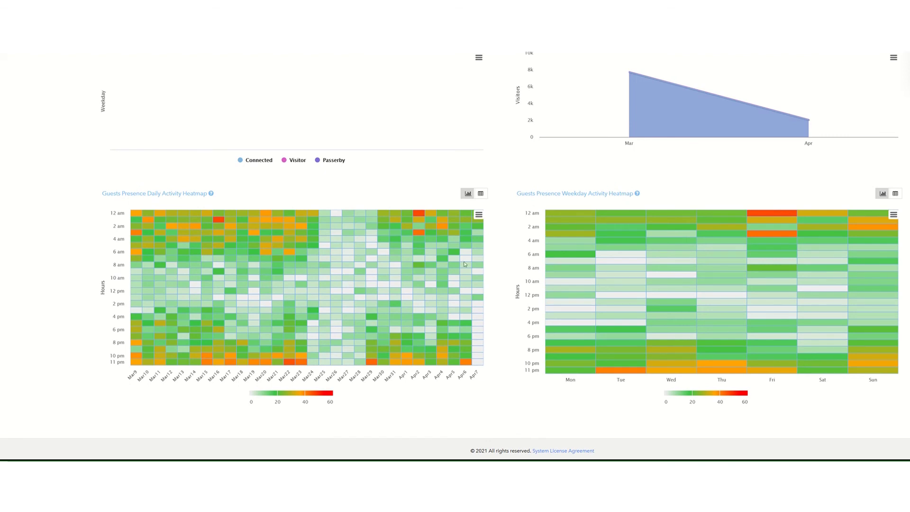
mouse_move(215, 224)
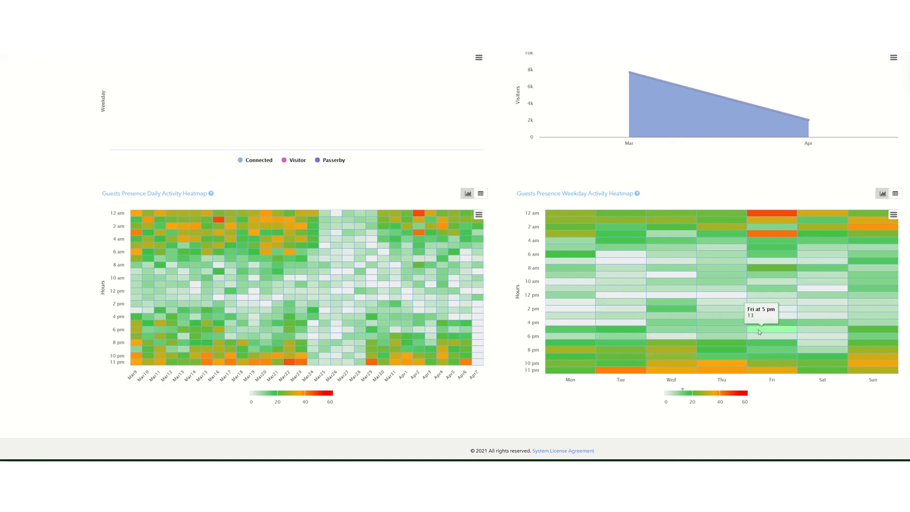
scroll(716, 332, up, 7)
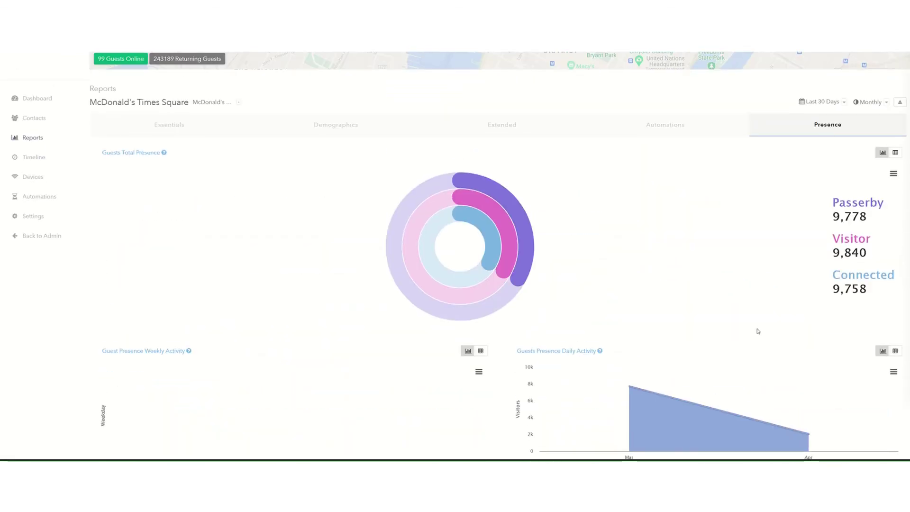